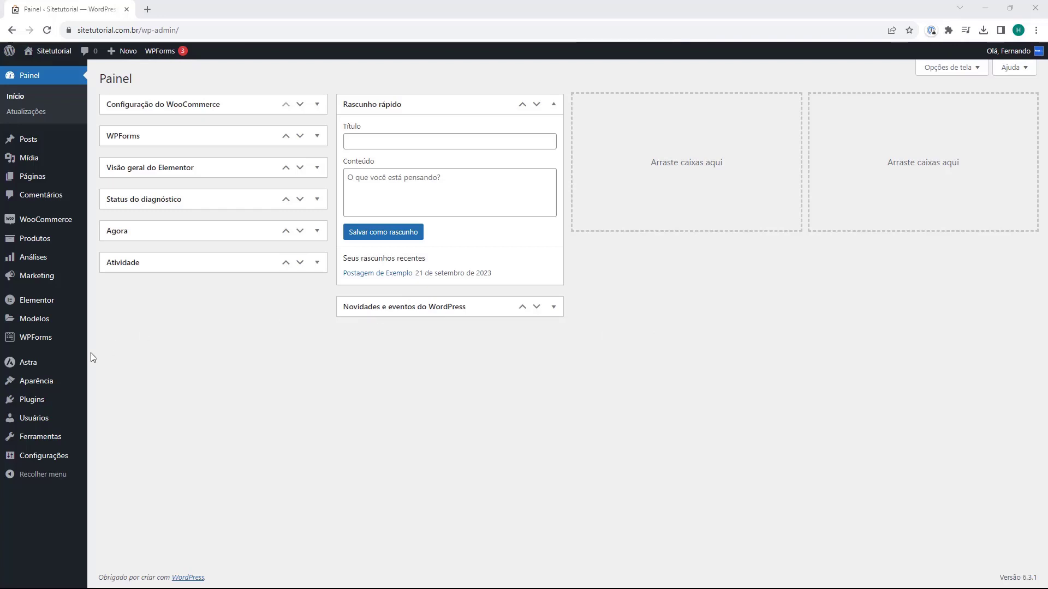
- Search the plugin directory for "darven", then install and activate the Darven Múltiplos Preços Informativos plugin
click(31, 407)
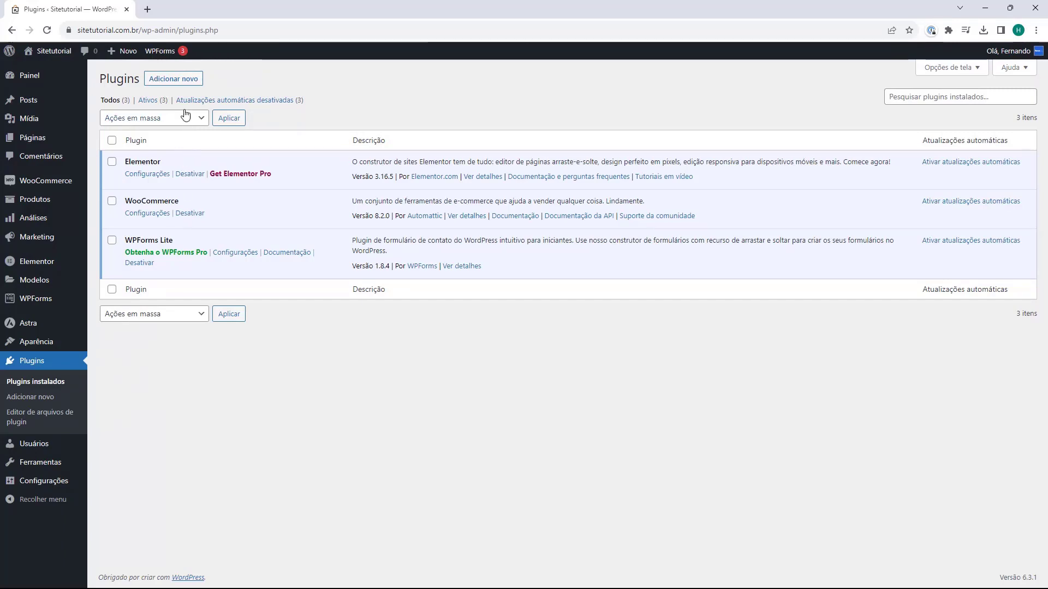
click(173, 83)
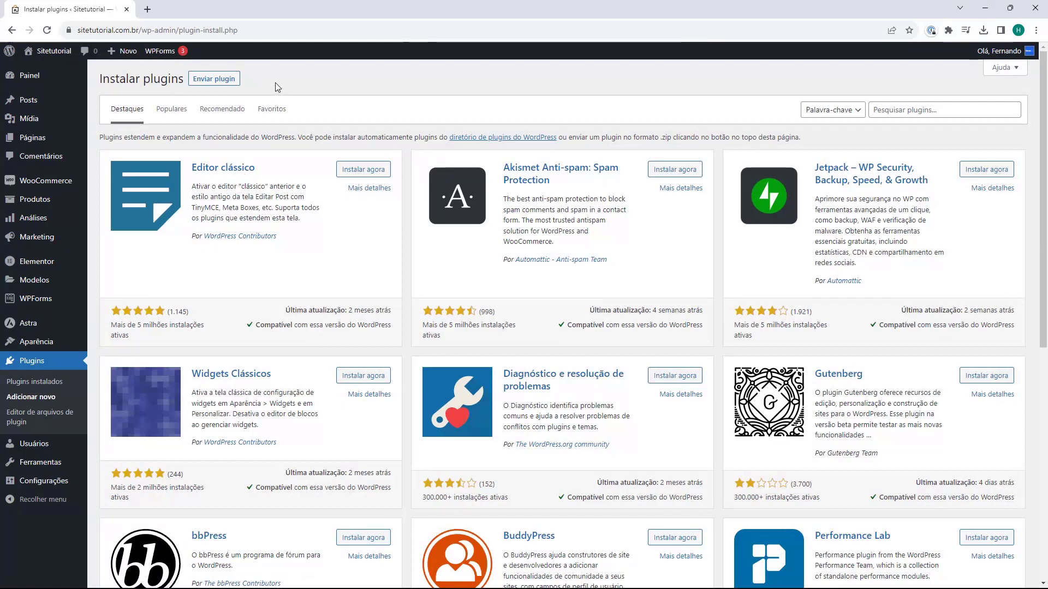
click(882, 116)
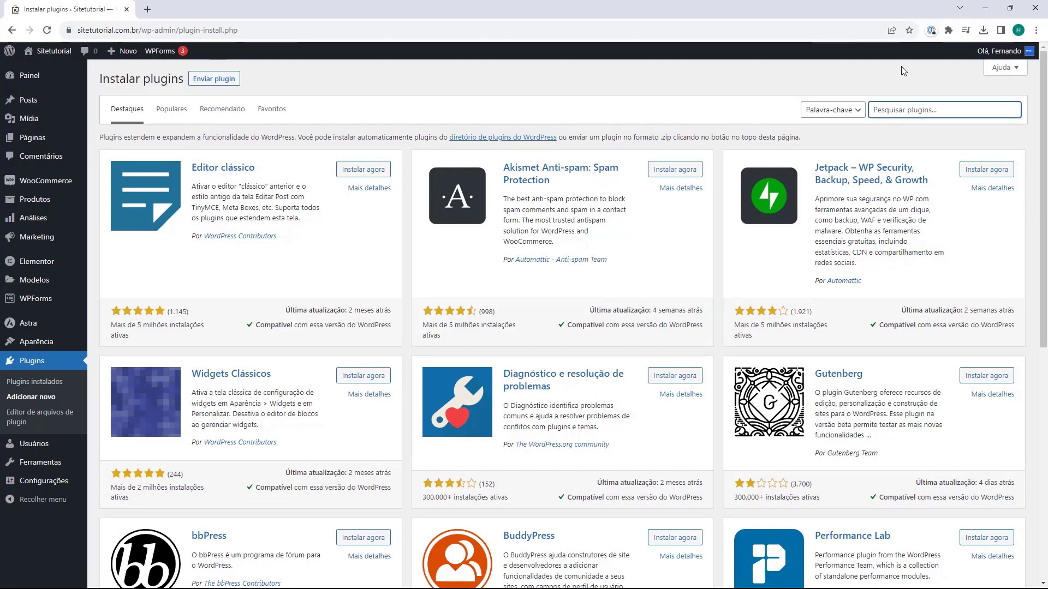
text(darven)
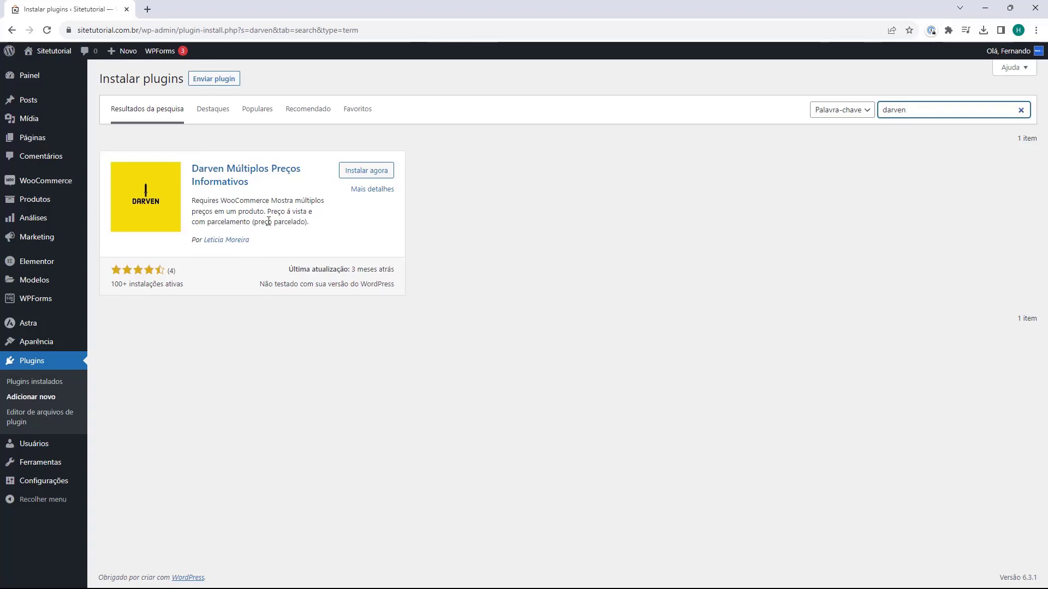
click(366, 176)
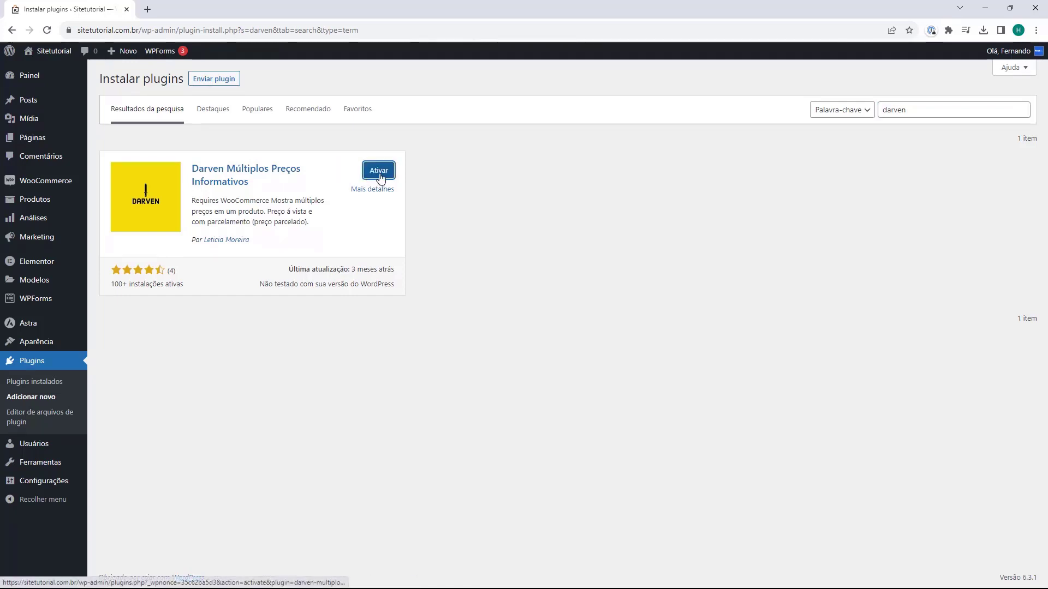
click(380, 176)
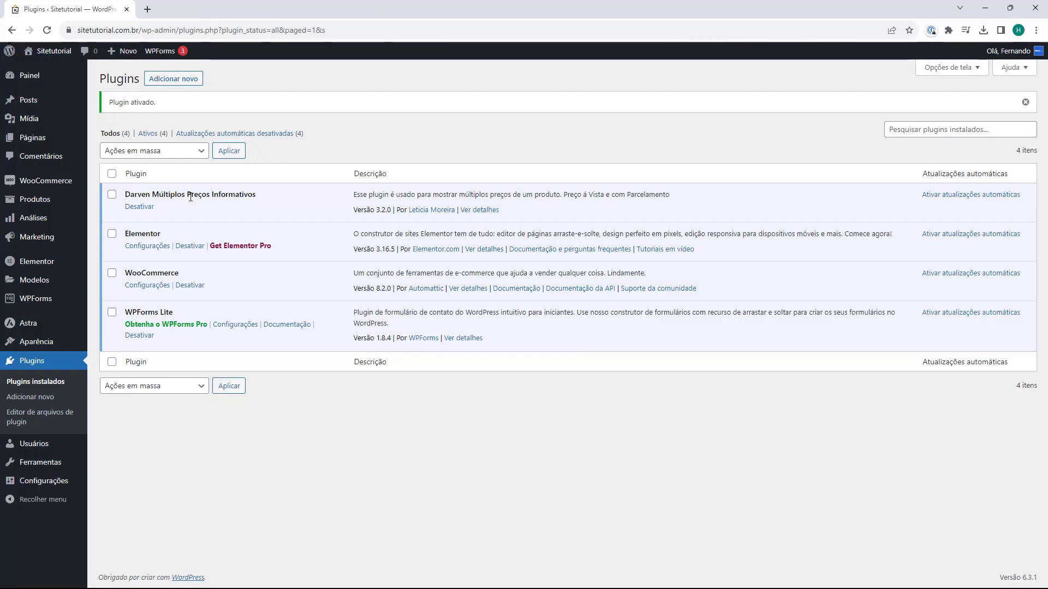
- Open WooCommerce's "Preço á Vista e com Parcelamento" settings and go to the installment price section
mouse_move(83, 184)
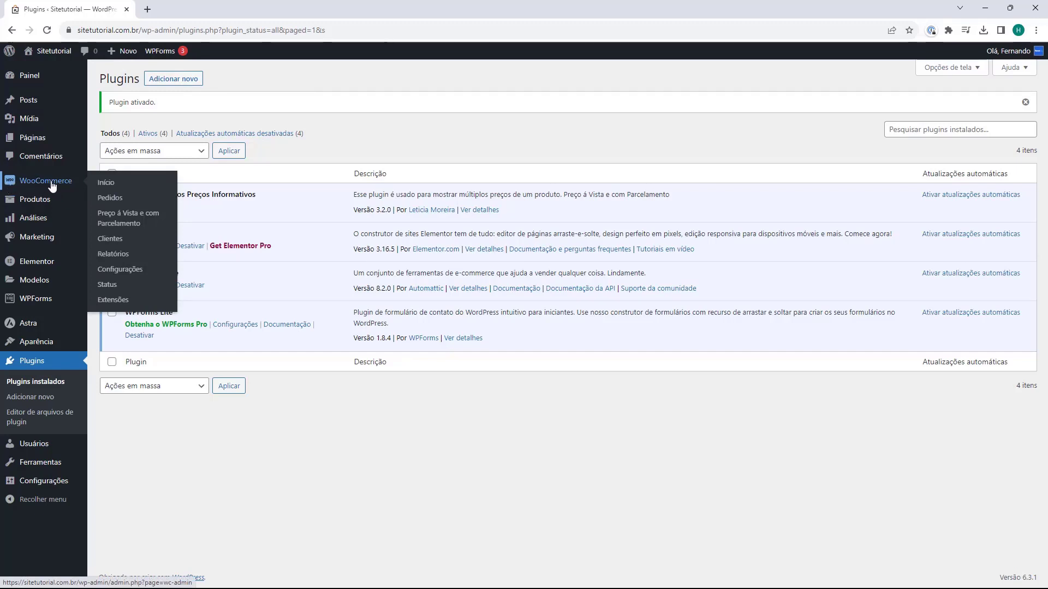
click(116, 221)
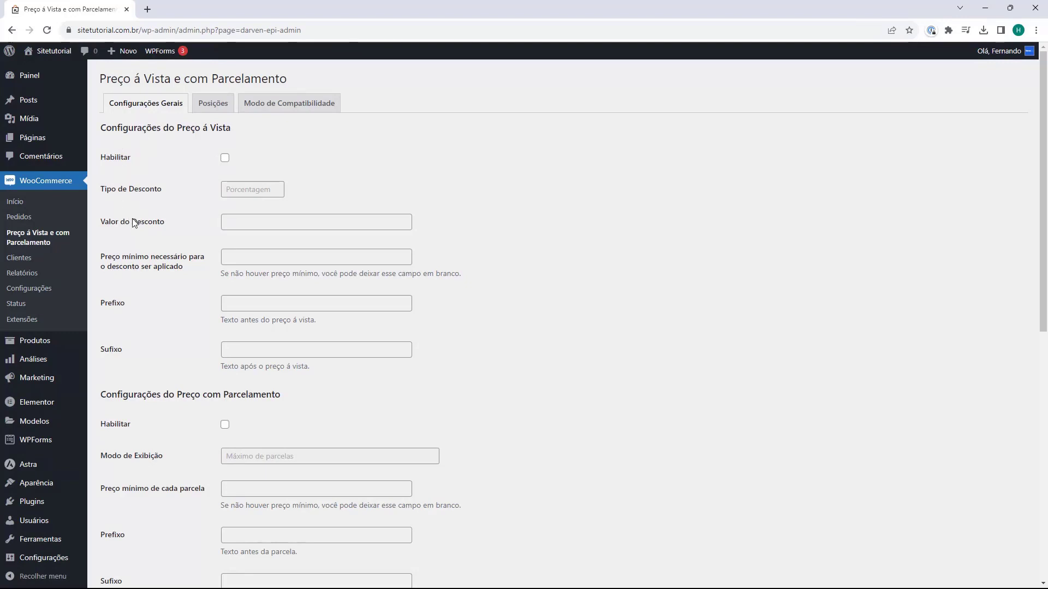
scroll(135, 232, down, 1)
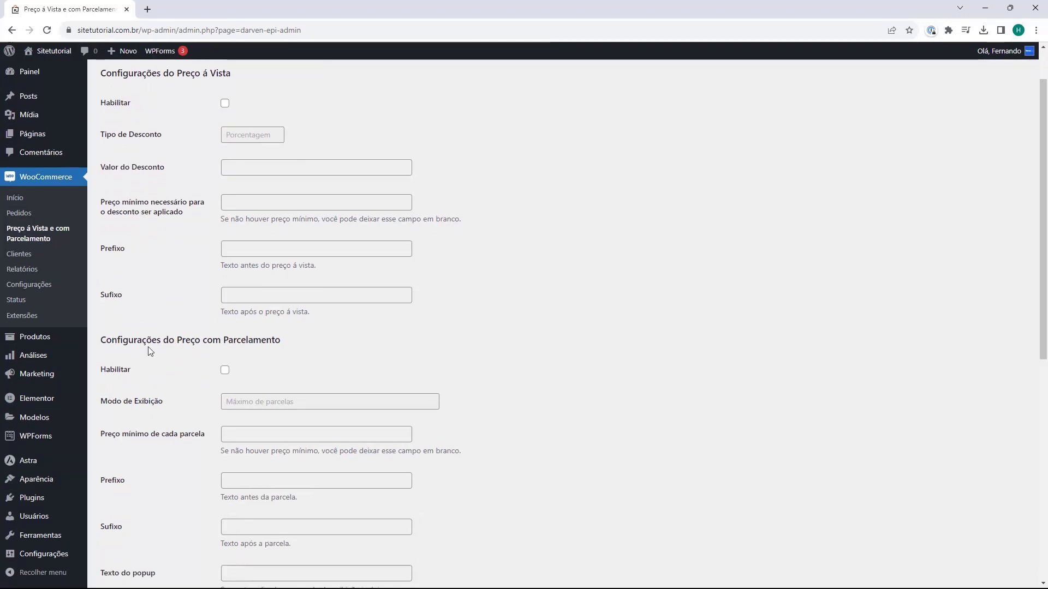
scroll(168, 356, up, 1)
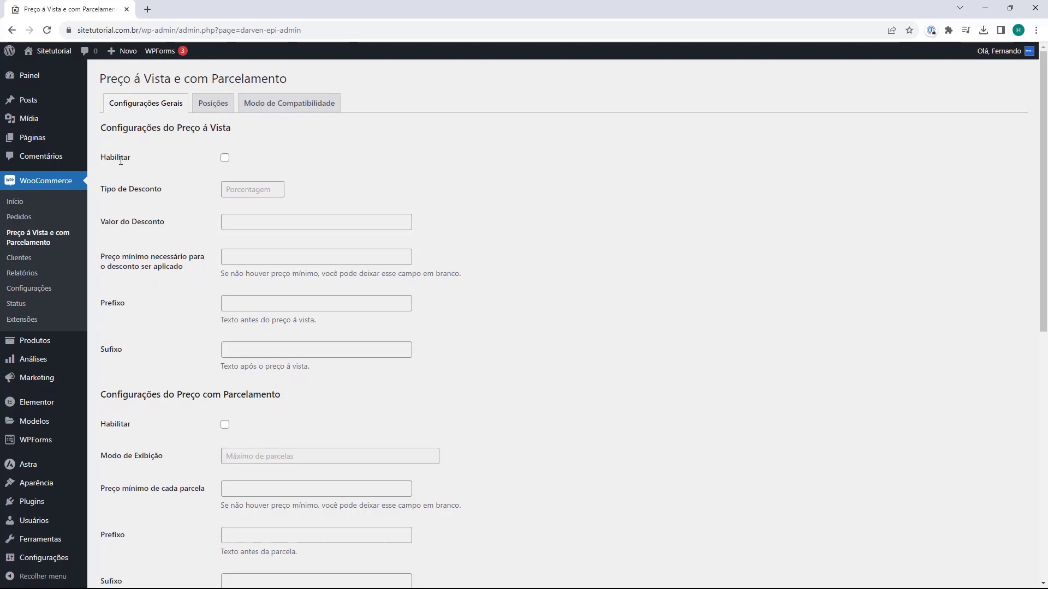
scroll(197, 128, down, 1)
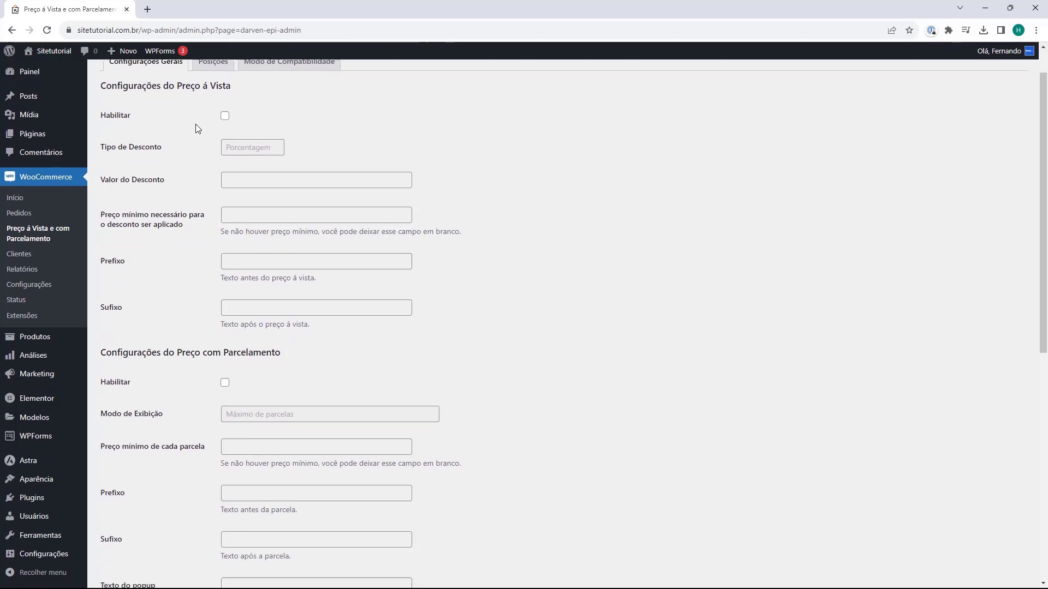
scroll(196, 125, down, 3)
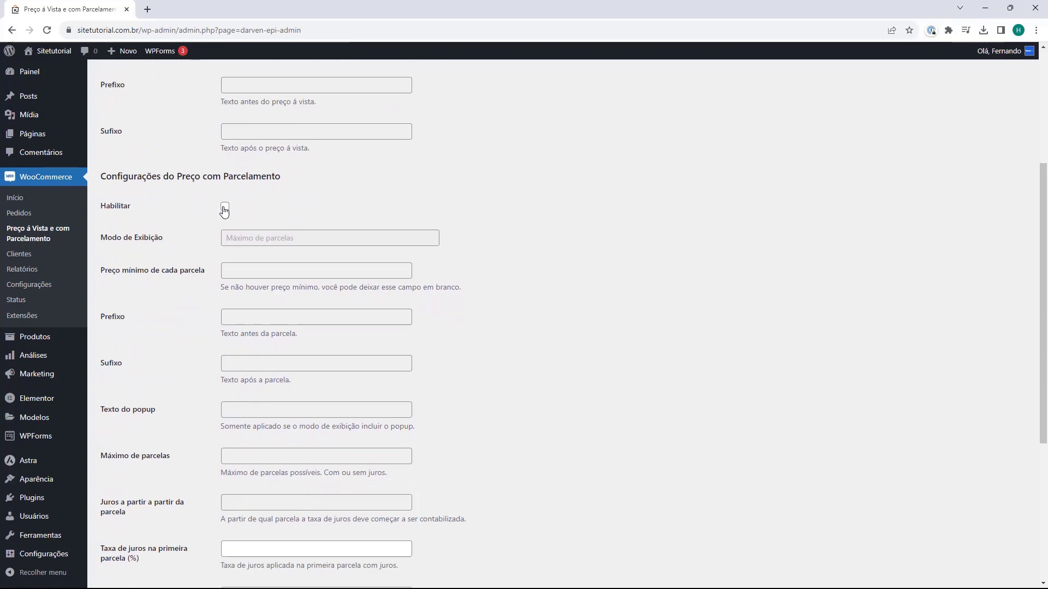
- Enable the installment price and set its display mode to "Máximo de parcelas s/juros e um popup sobre cada parcela", leaving the minimum installment price blank
click(224, 210)
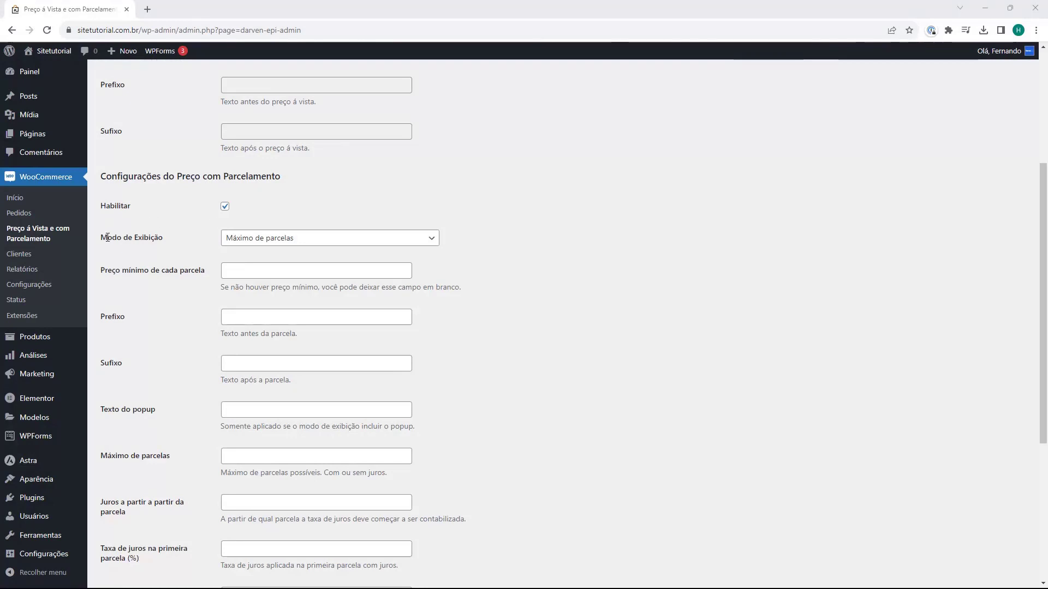
click(344, 241)
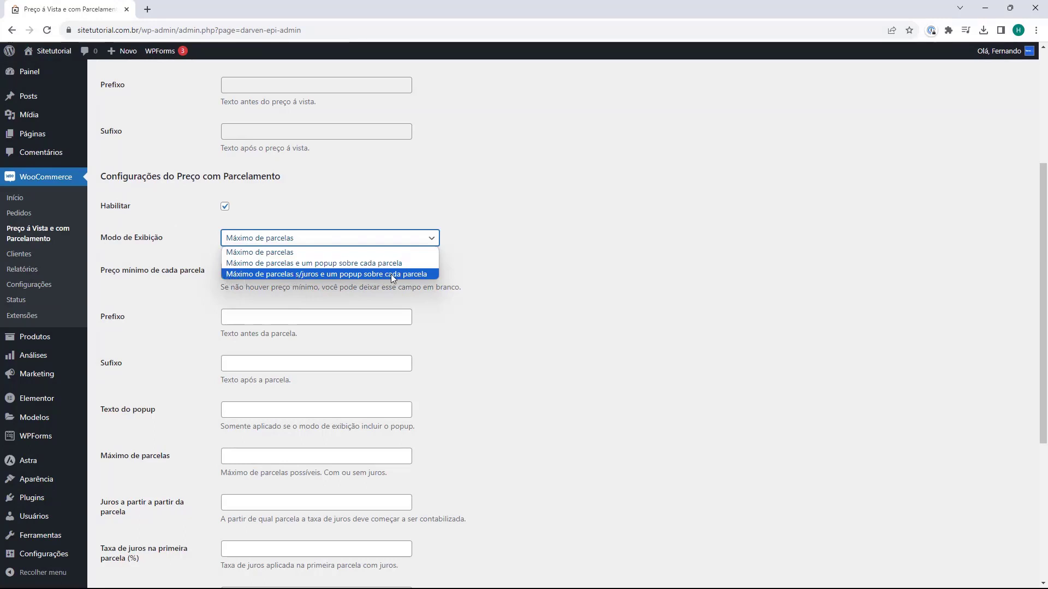
click(307, 273)
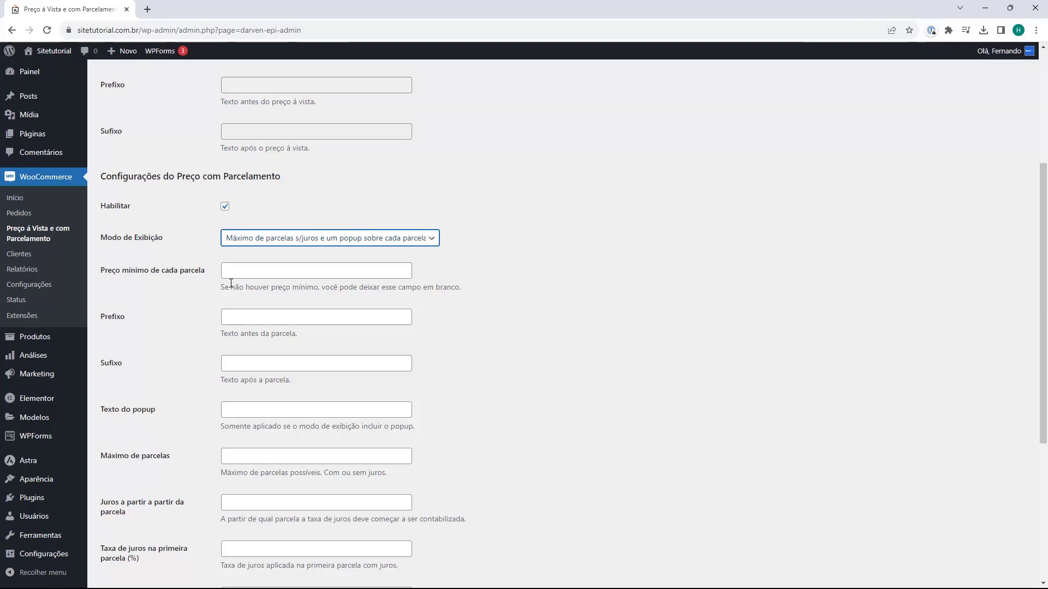
click(228, 274)
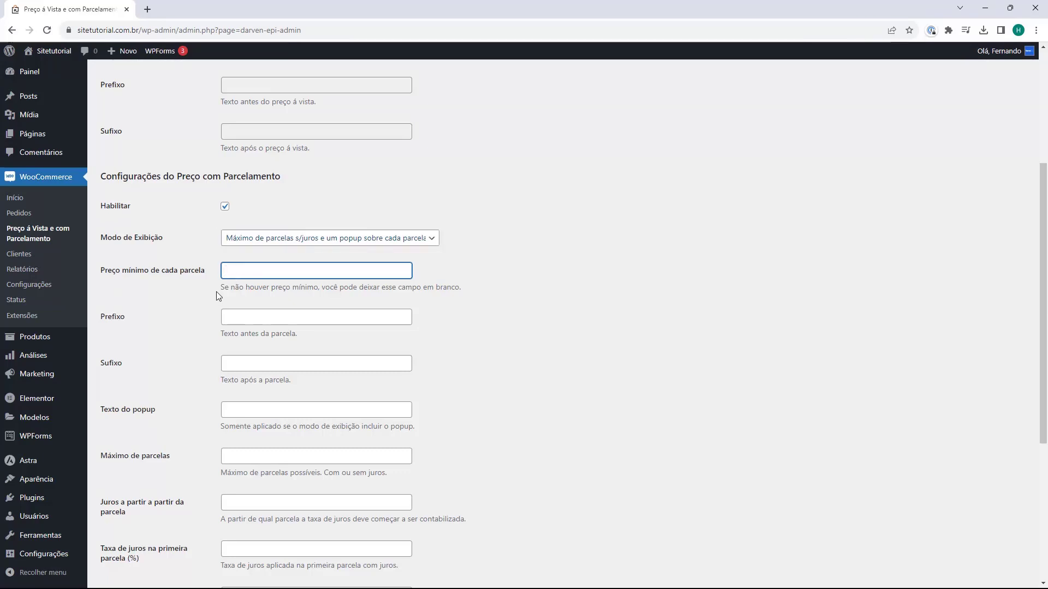
click(181, 287)
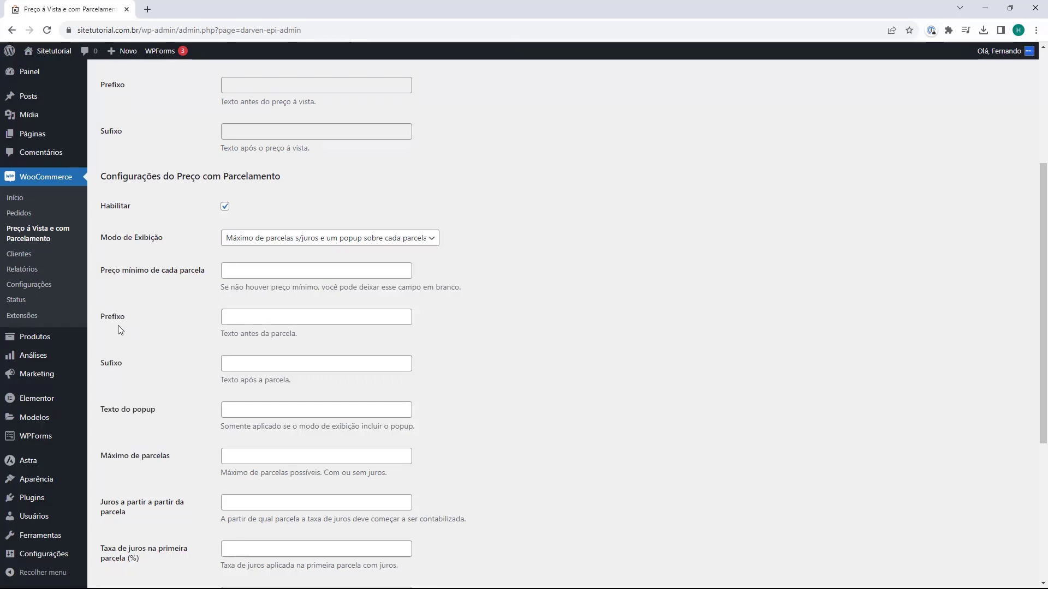
- Set the installment prefix to "Em", the suffix to "ou em até 12x c/juros -" and the popup text to "Ver Parcelas"
click(252, 322)
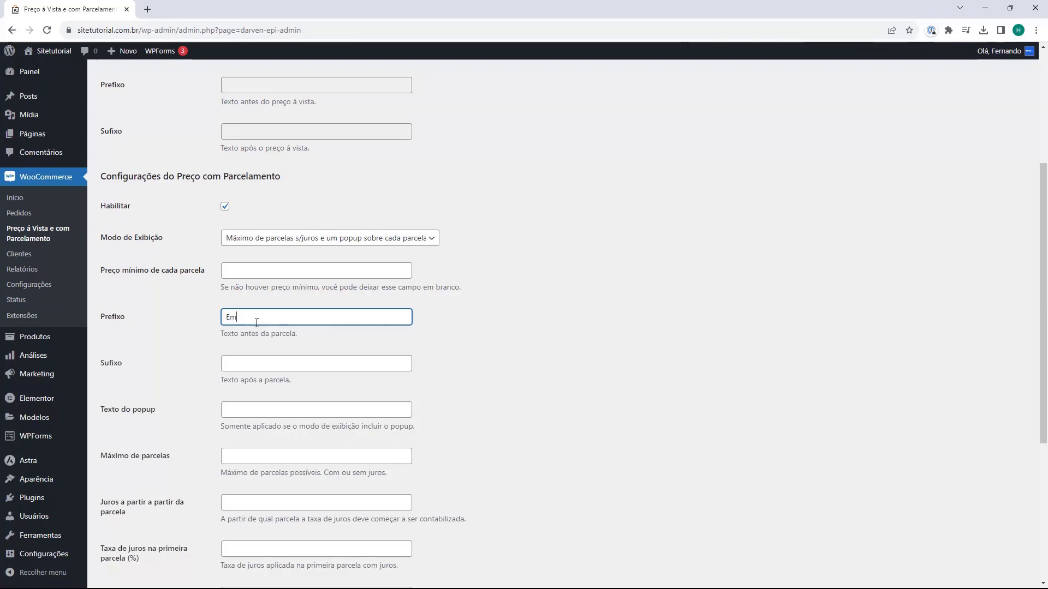
click(242, 368)
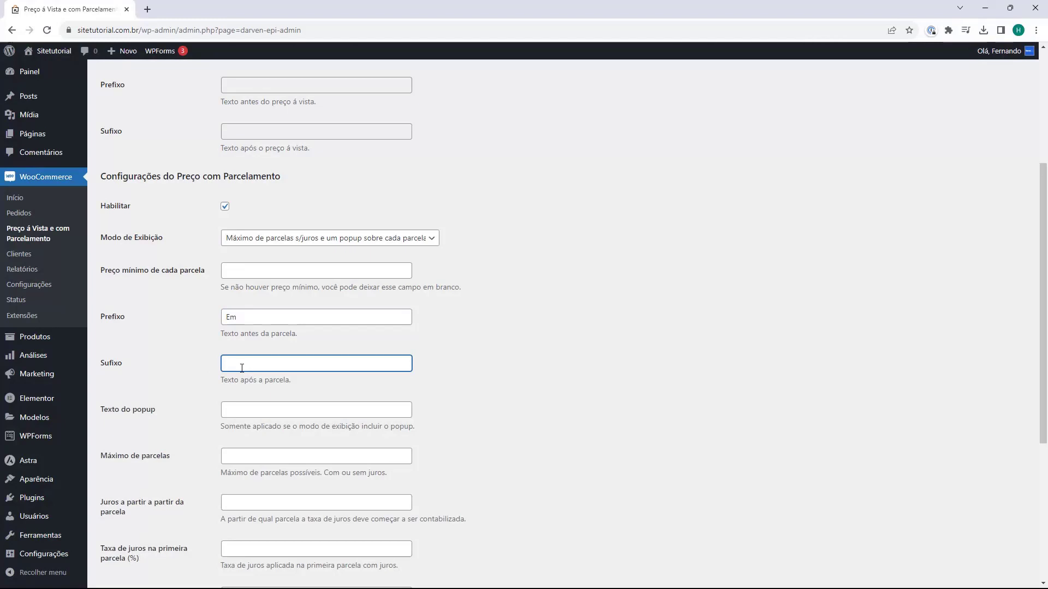
text(ou em até 12x c/juros -)
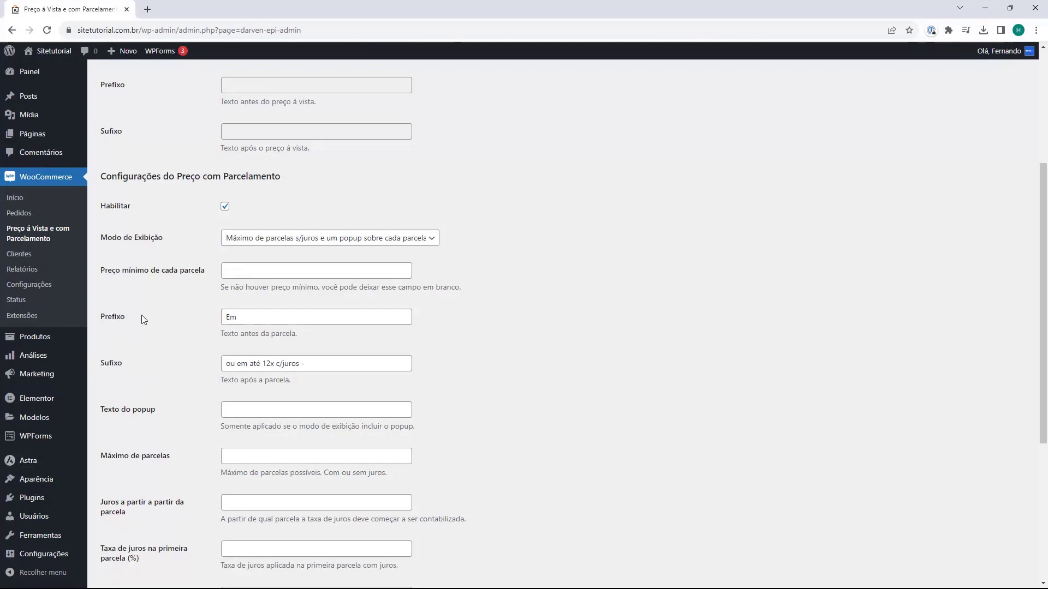
scroll(143, 319, down, 1)
scroll(97, 362, down, 1)
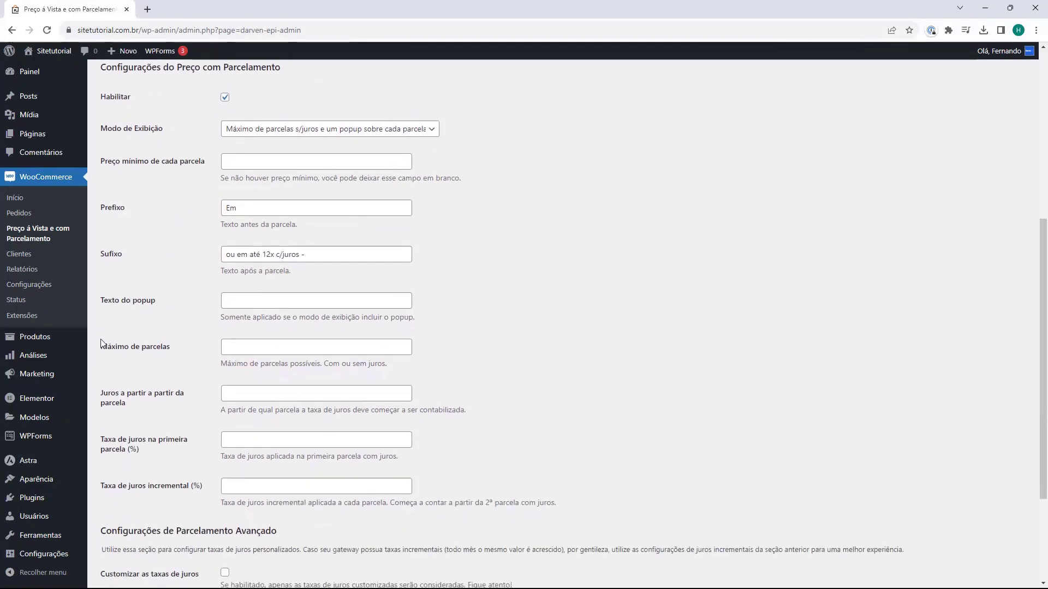
click(273, 304)
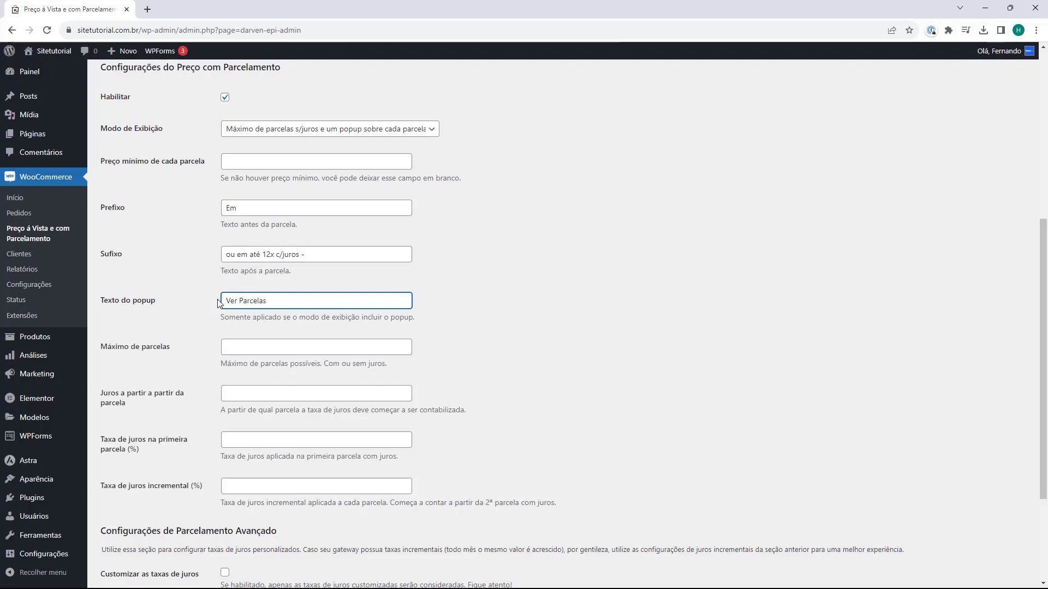
- Set the maximum number of installments to 12 and make interest start from installment 2
scroll(112, 241, down, 2)
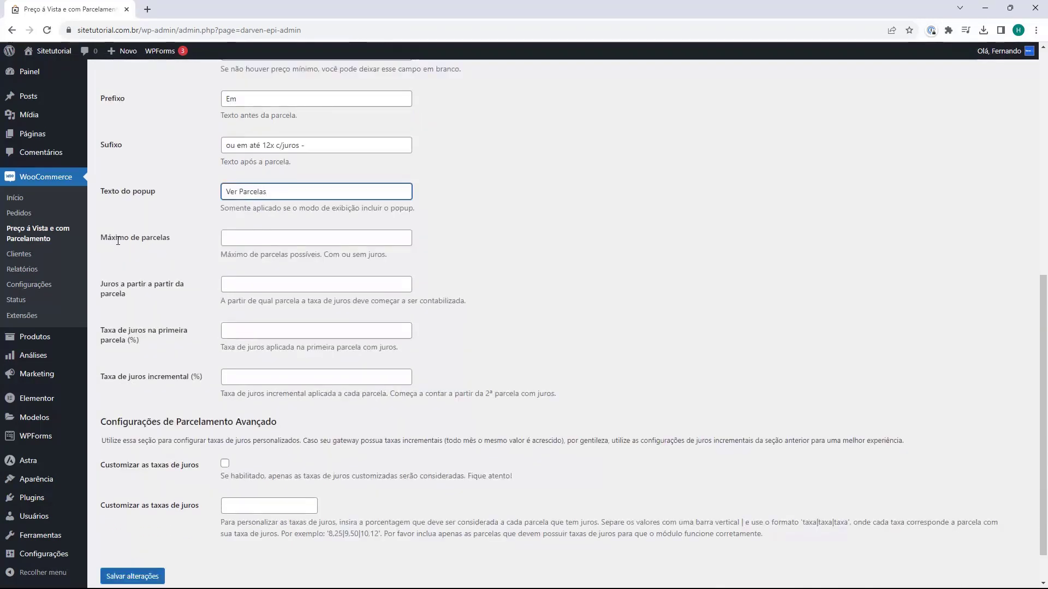
click(233, 240)
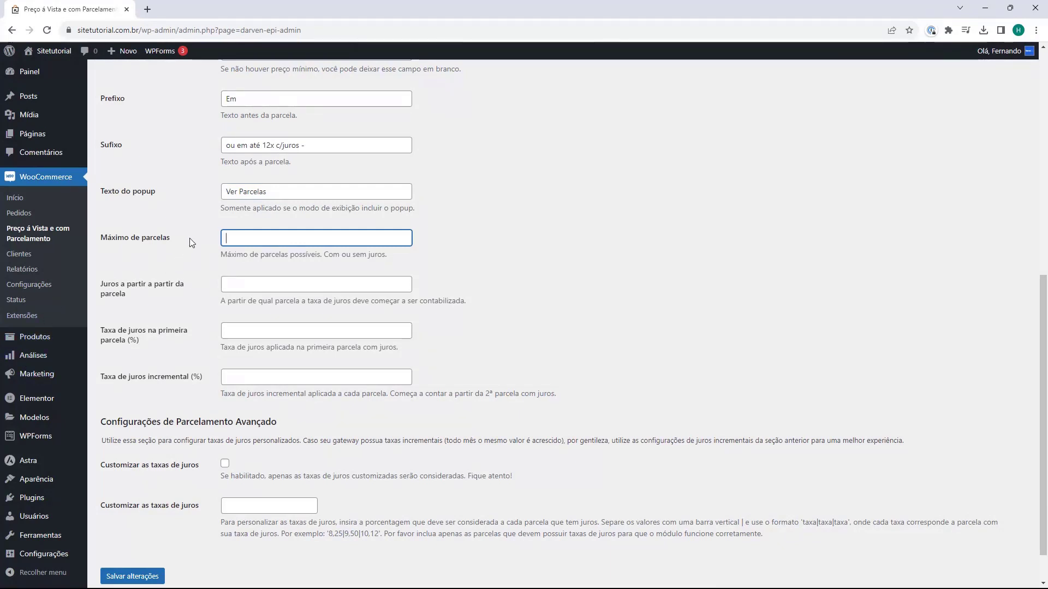
text(12)
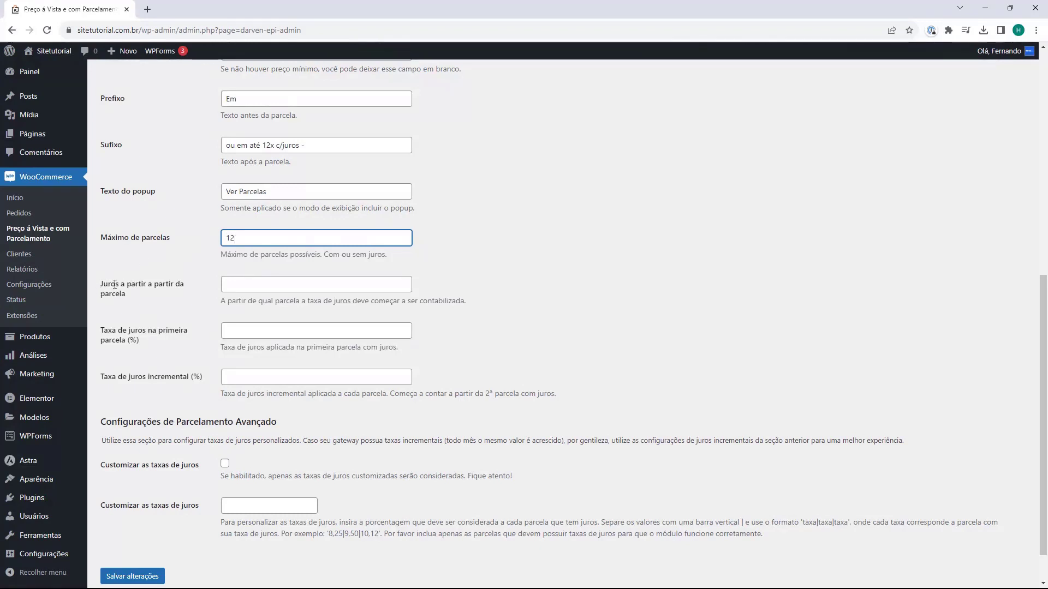
click(273, 286)
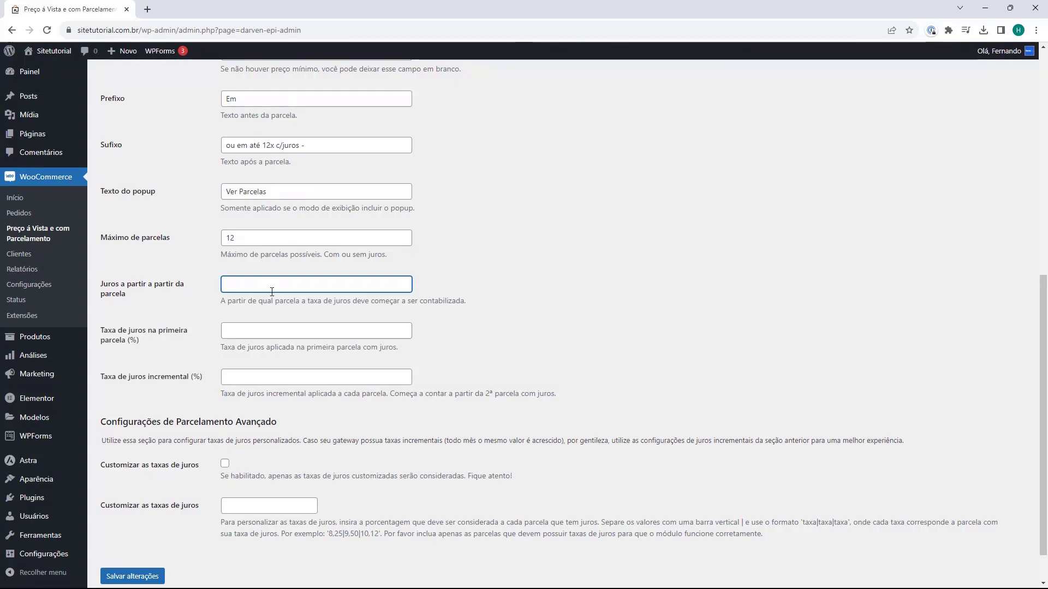
text(4)
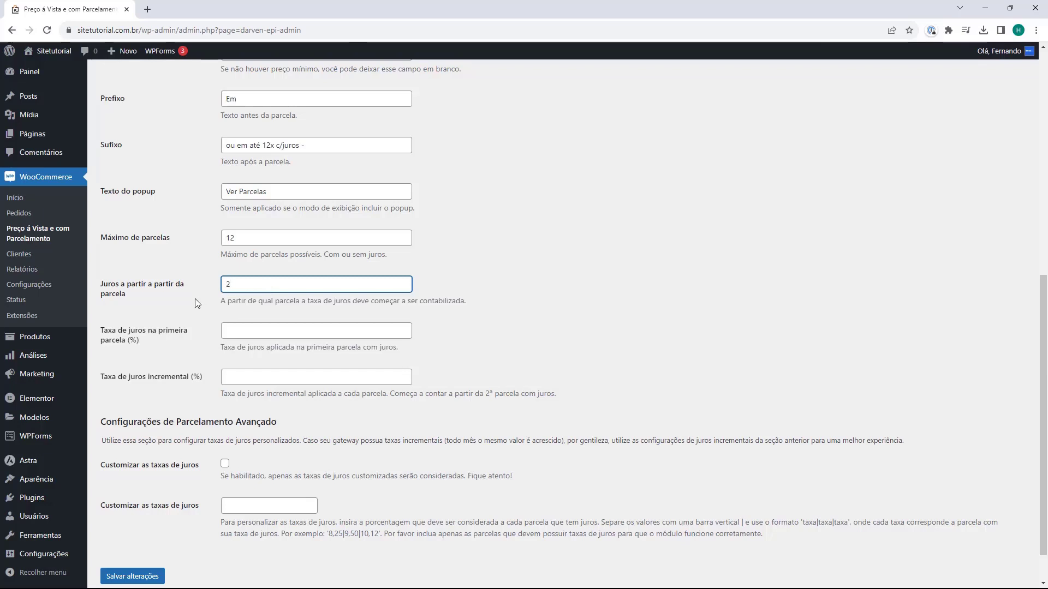
- Enable customized interest rates in the advanced installment settings, leaving the first-installment and incremental rates blank
scroll(195, 299, down, 1)
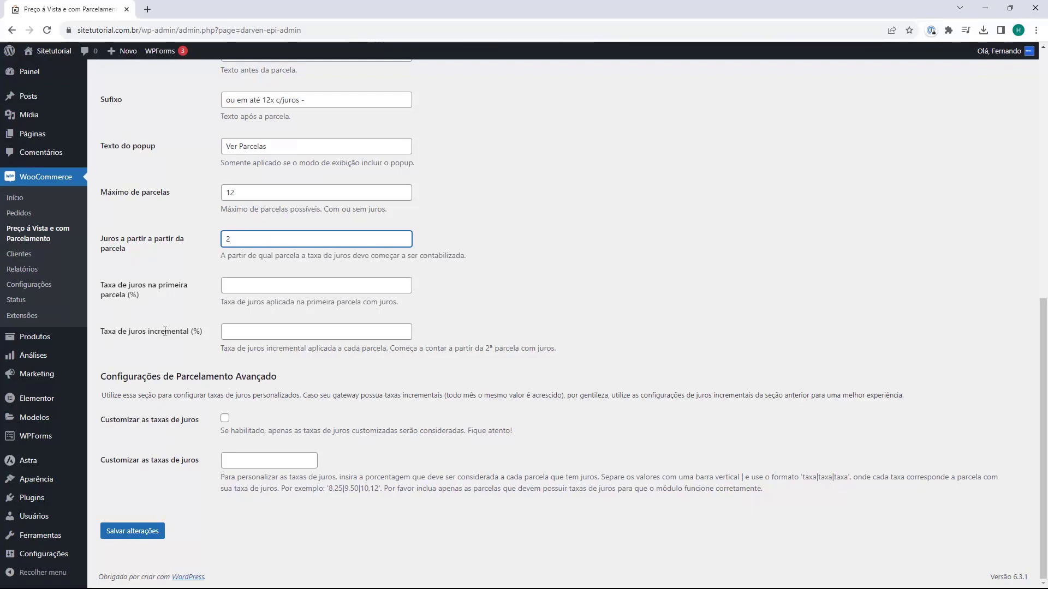
click(205, 286)
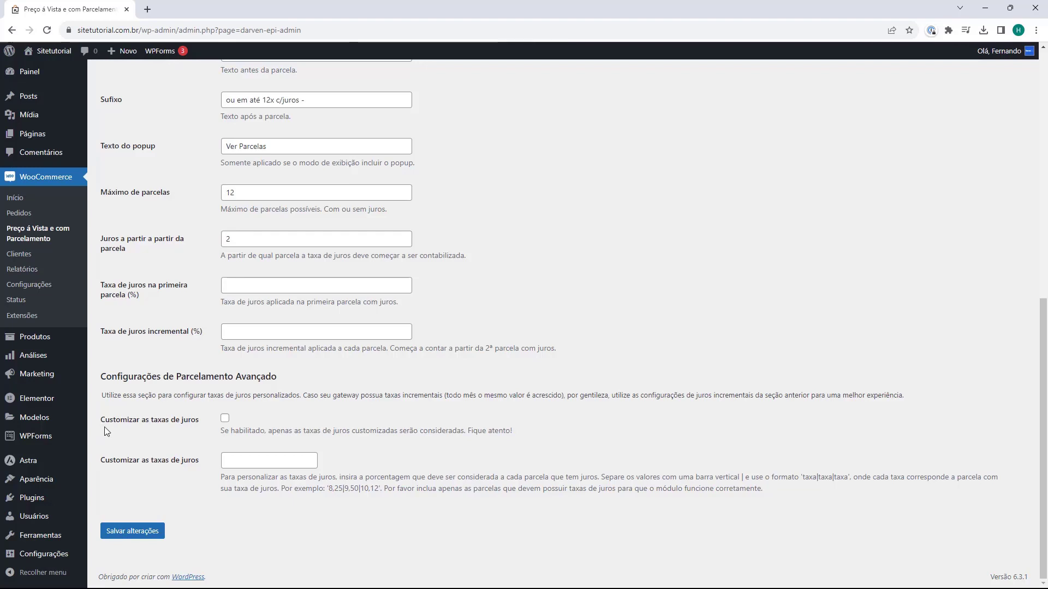
click(225, 418)
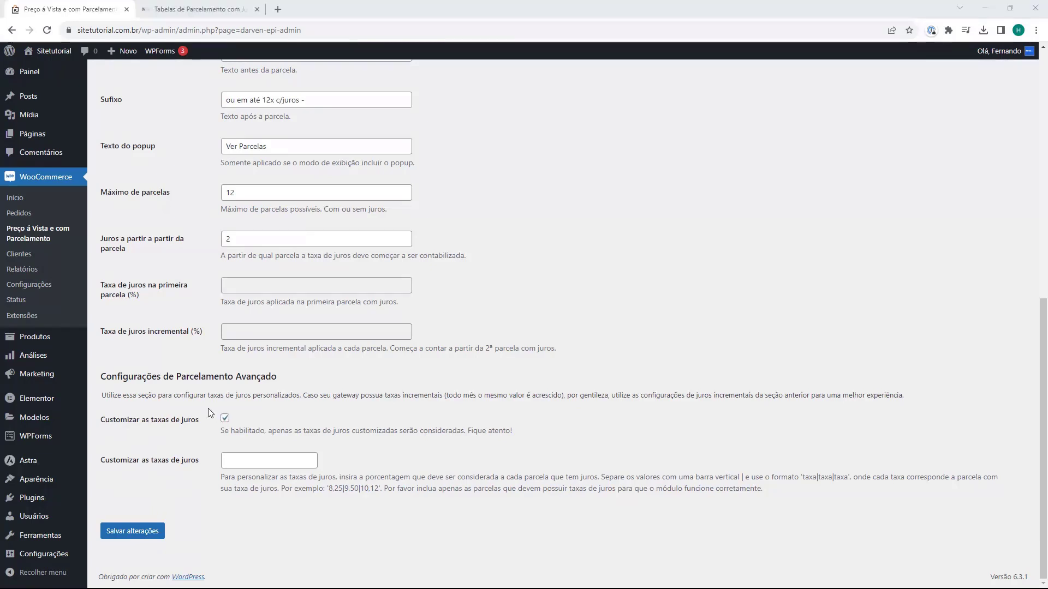
- Switch to the host2b article on installment interest tables and examine the rate strings listed for each payment gateway
click(205, 9)
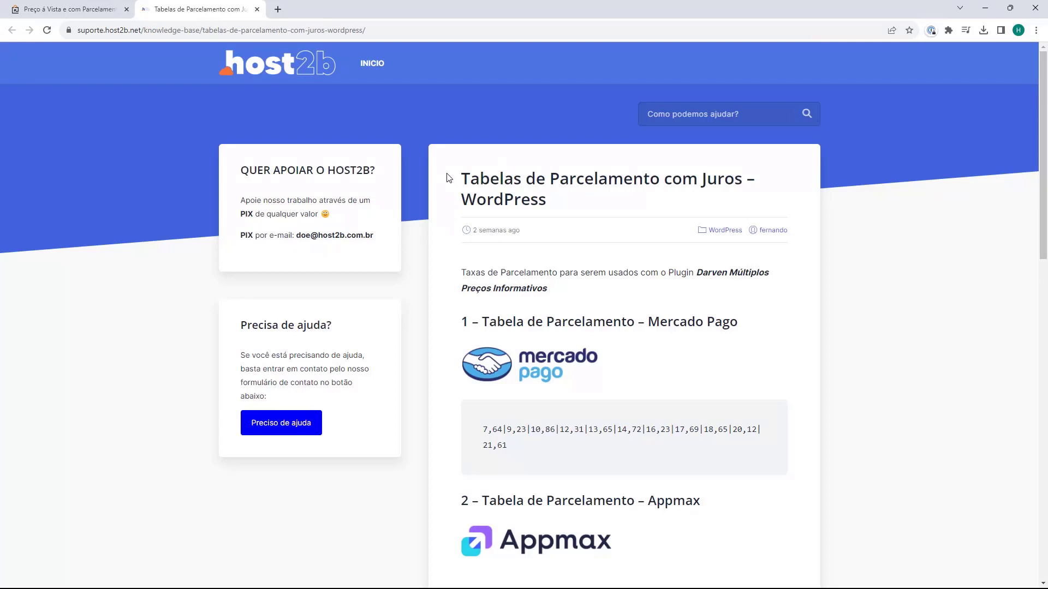
scroll(449, 177, down, 3)
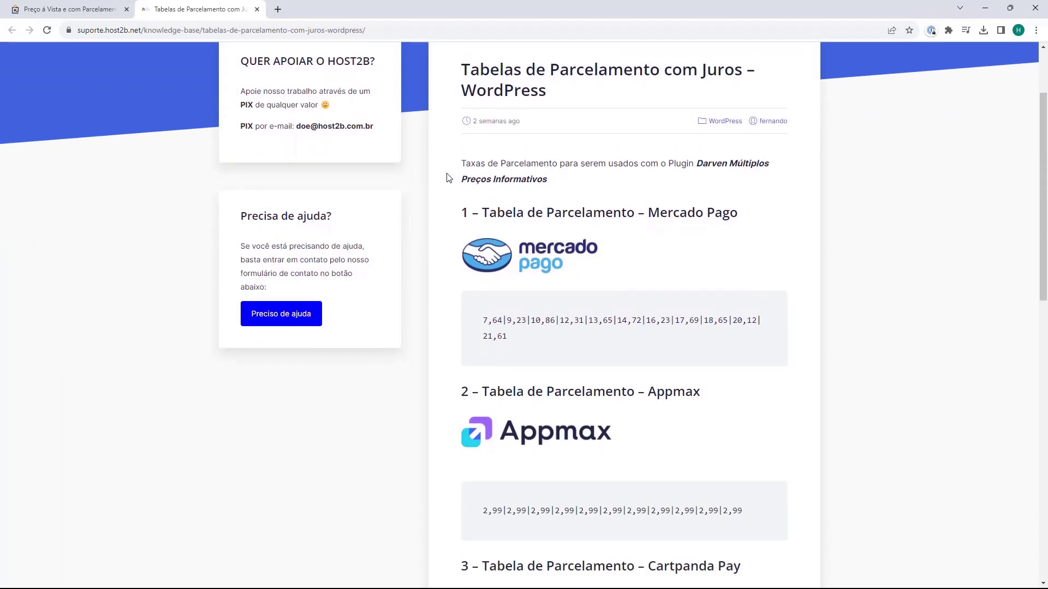
scroll(462, 207, down, 1)
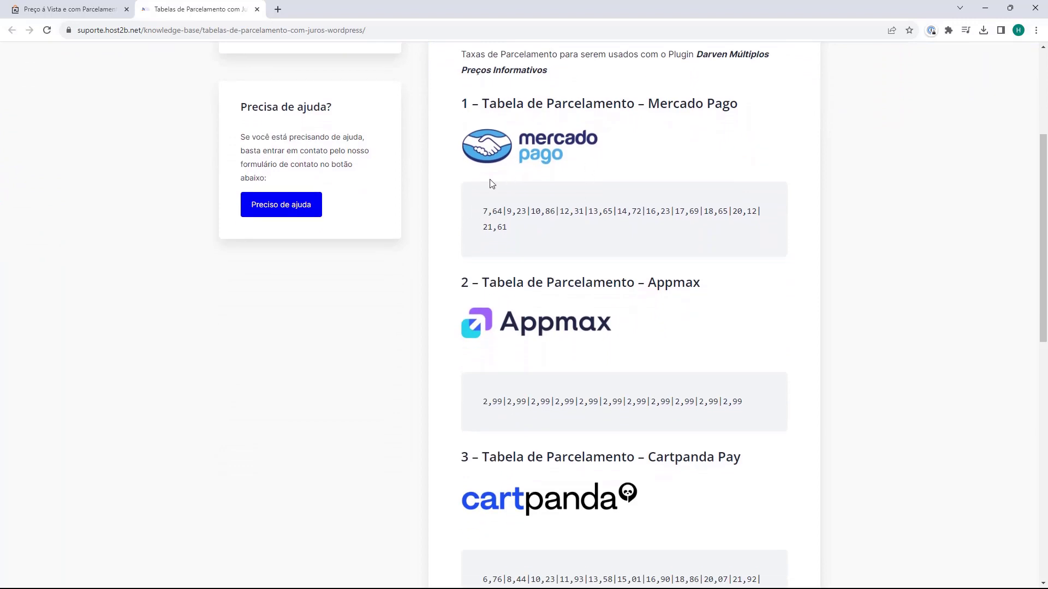
scroll(437, 231, down, 1)
scroll(450, 263, down, 1)
scroll(451, 262, down, 6)
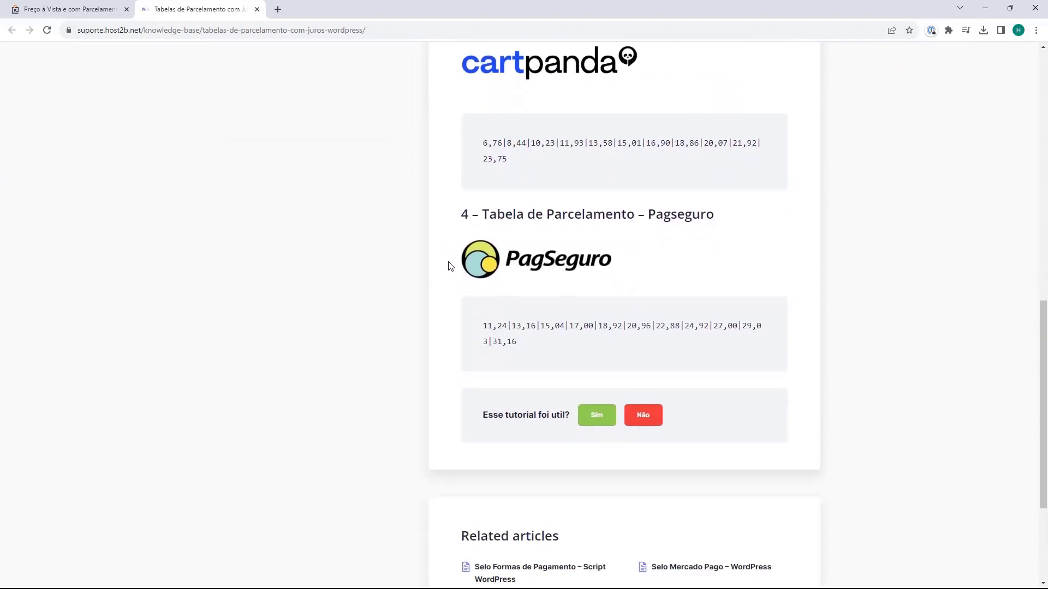
scroll(449, 268, up, 3)
scroll(449, 287, up, 5)
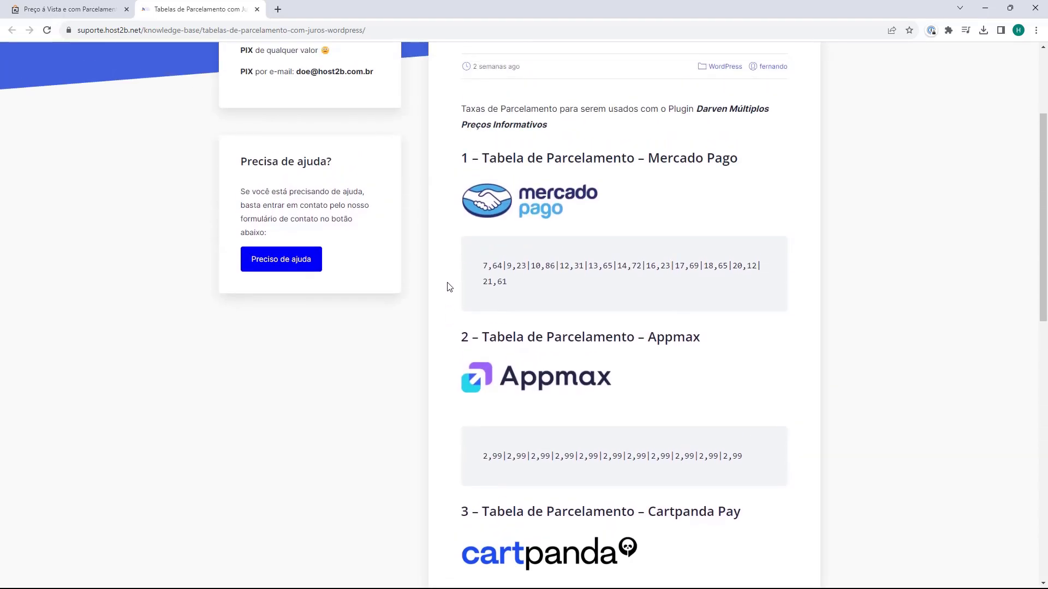
- Copy the complete PagSeguro installment rate string, 11,24|13,16|15,04|17,00|18,92|20,96|22,88|24,92|27,00|29,03|31,16, from the article
scroll(448, 286, down, 6)
scroll(452, 346, up, 8)
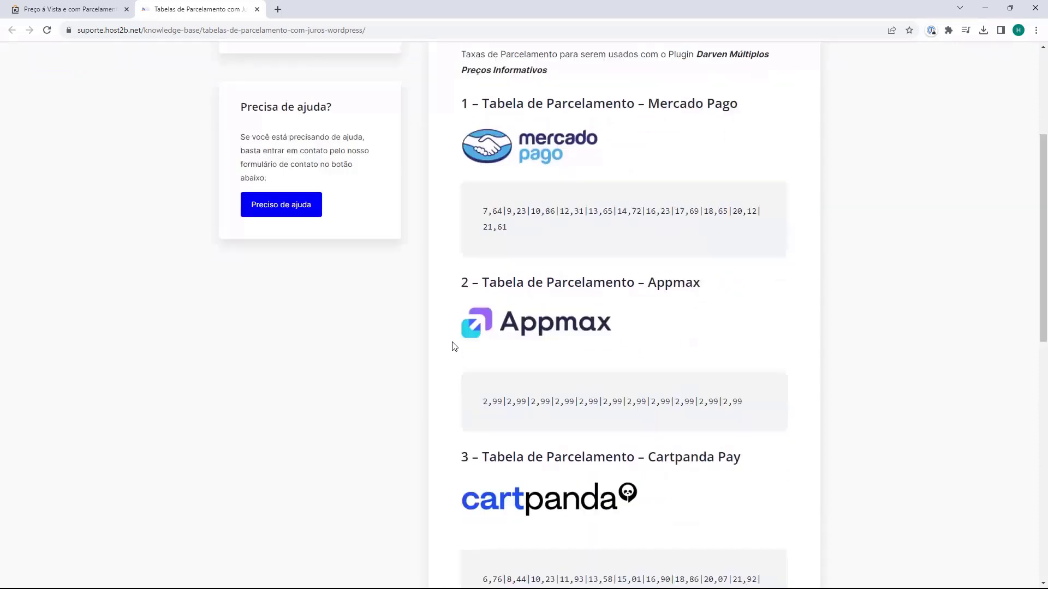
scroll(452, 343, up, 1)
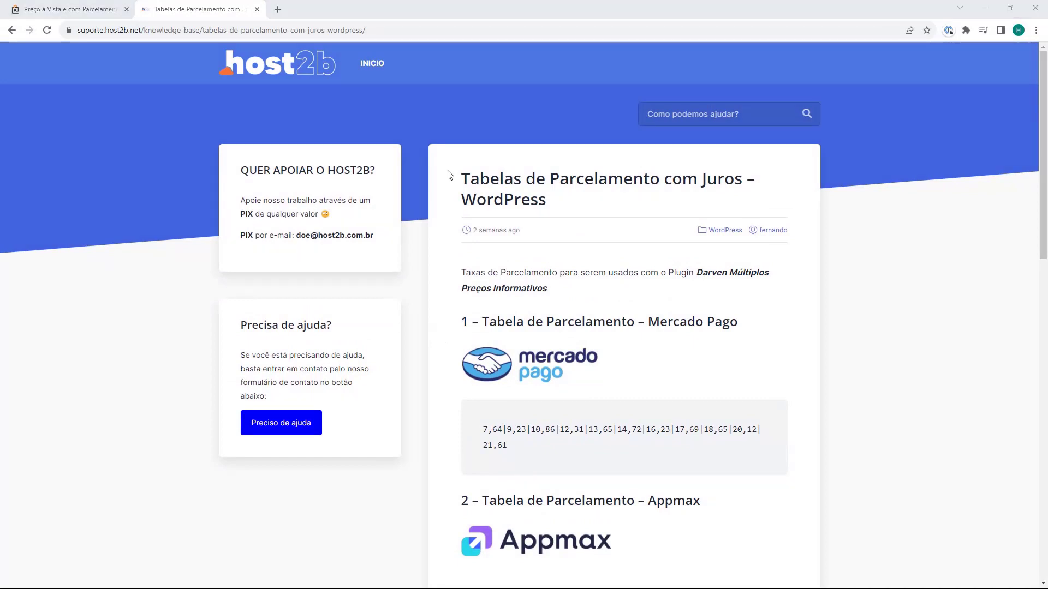
scroll(449, 175, down, 10)
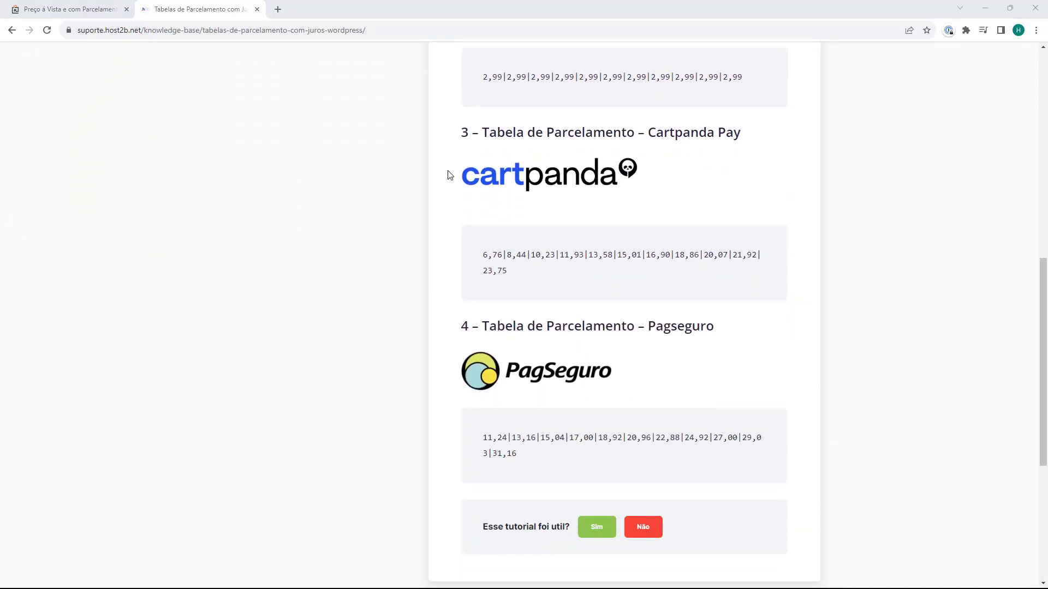
scroll(449, 175, down, 3)
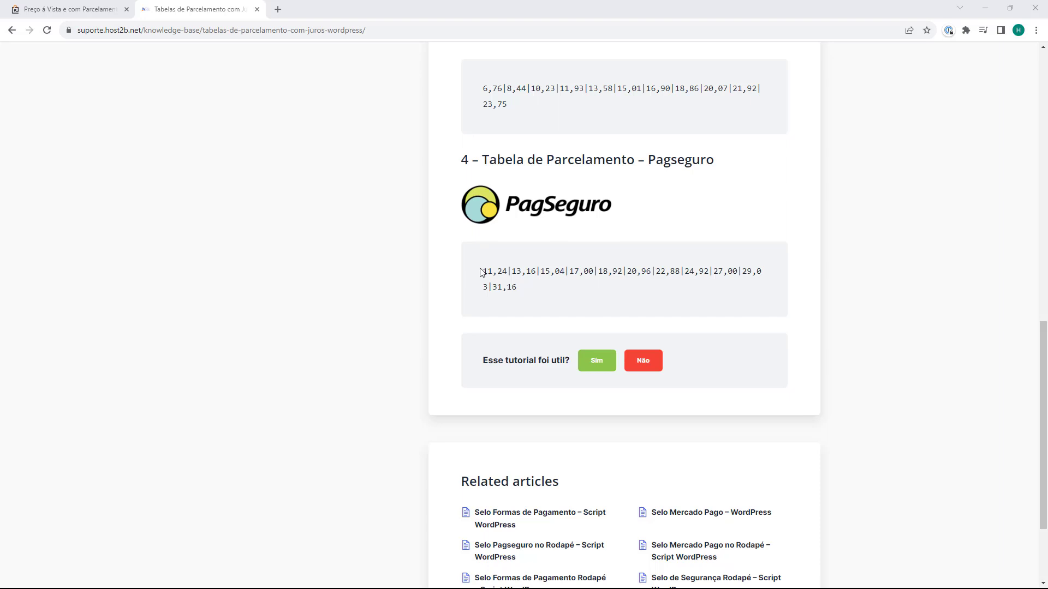
drag(483, 271, 519, 288)
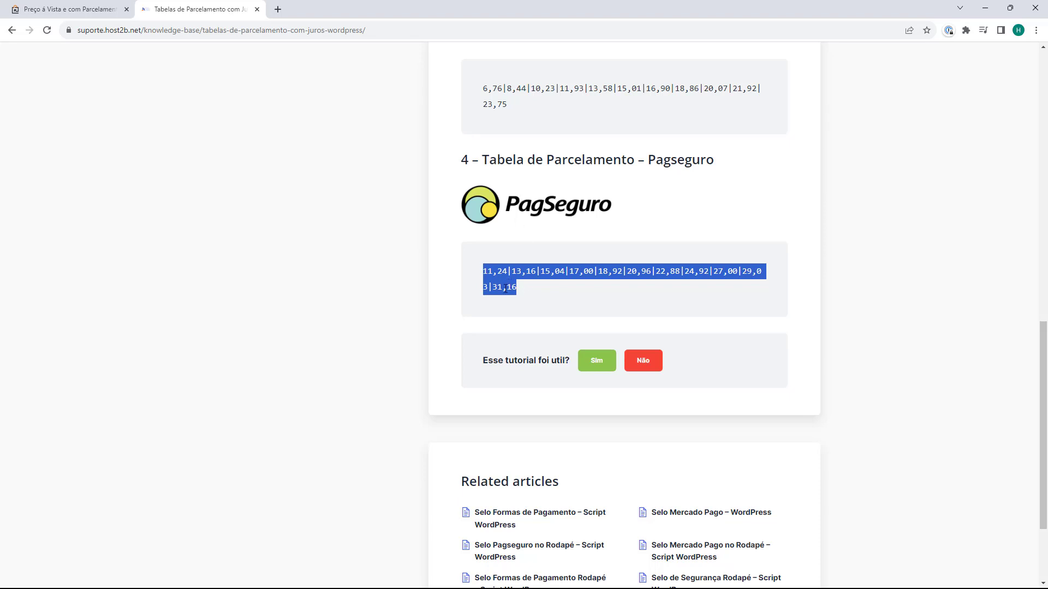
scroll(505, 289, up, 1)
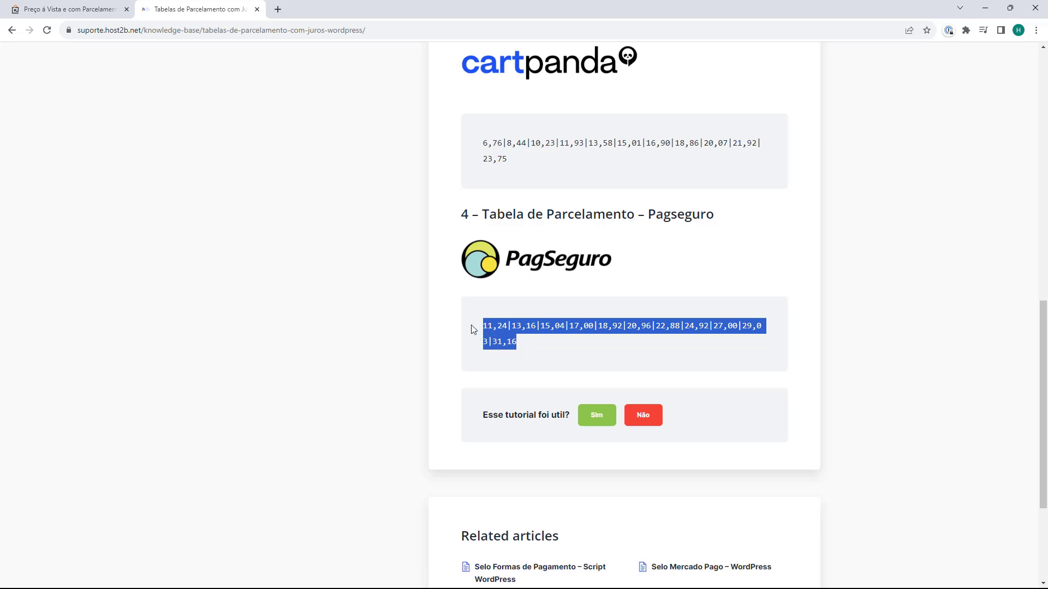
- Paste the copied PagSeguro rates into the plugin's custom interest rates setting and save the changes
click(57, 12)
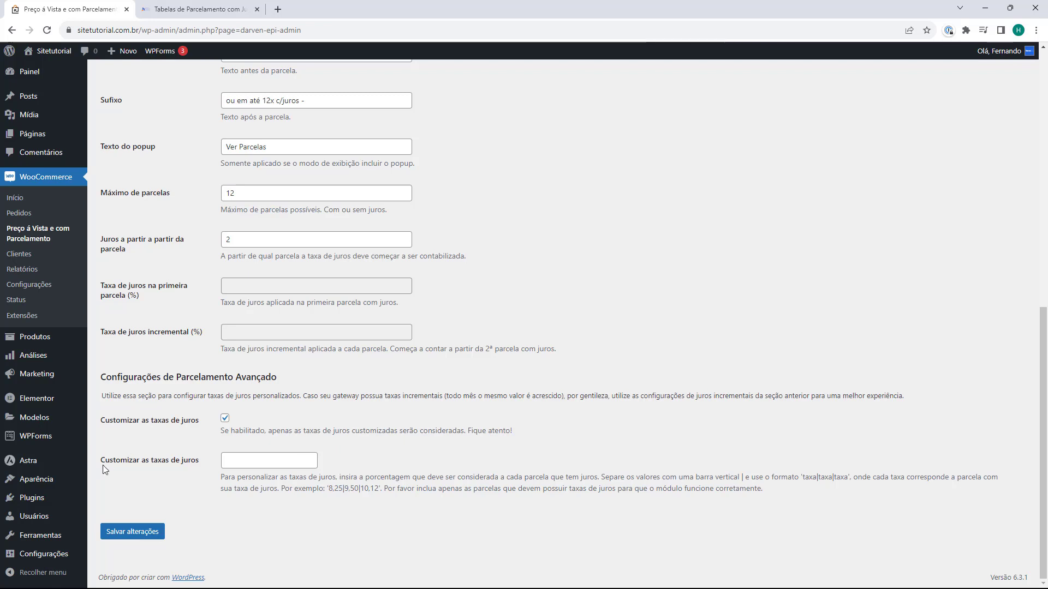
click(234, 459)
key(ctrl+v)
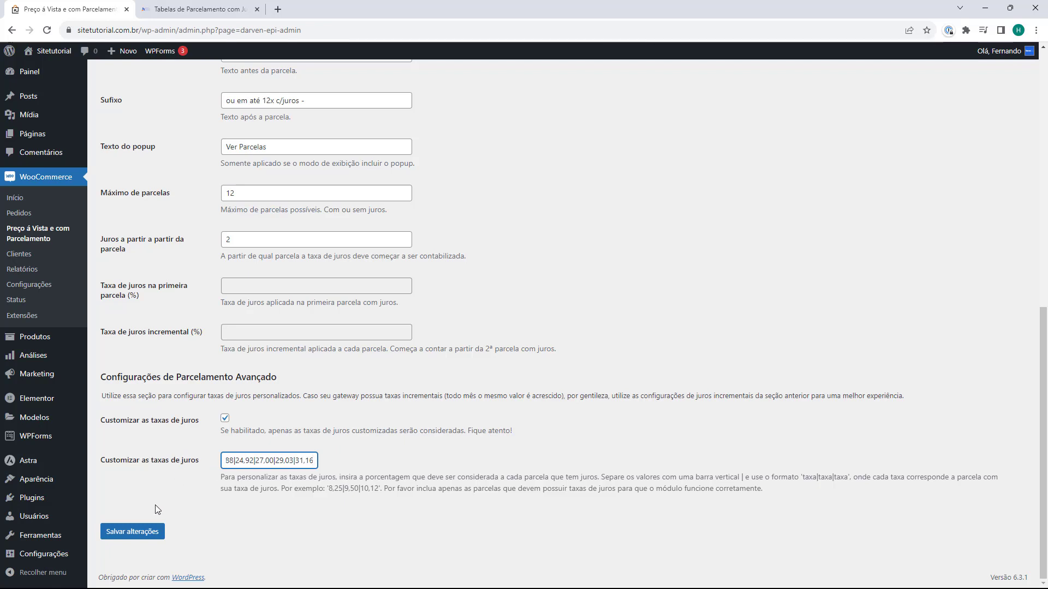
click(128, 534)
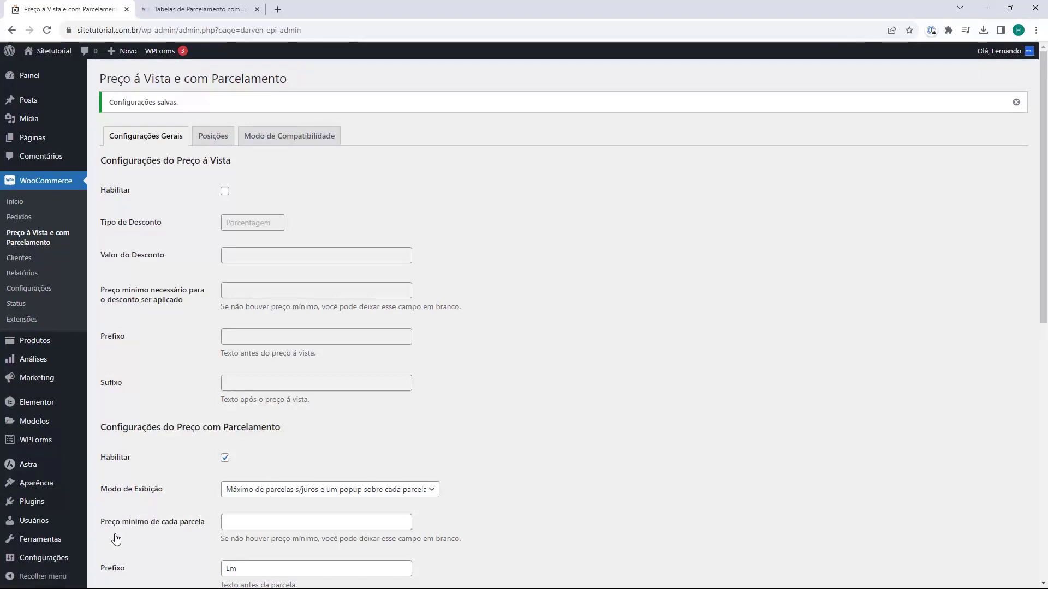
- Switch to the Dark Brown Jeans product page and open "Ver Parcelas" to check the installment prices
key(ctrl+Tab)
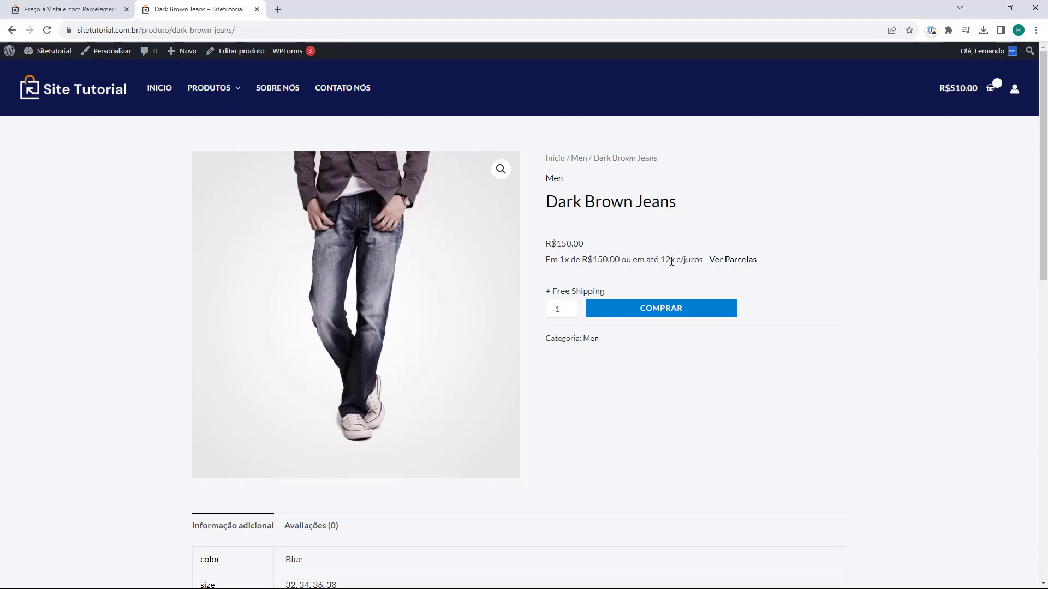
click(730, 261)
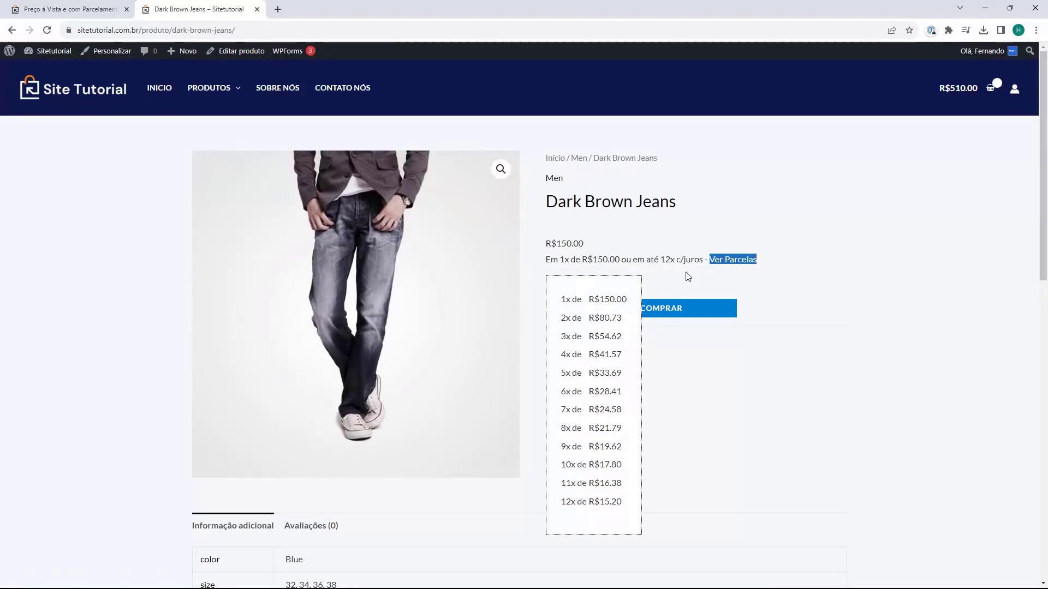
click(720, 252)
click(715, 252)
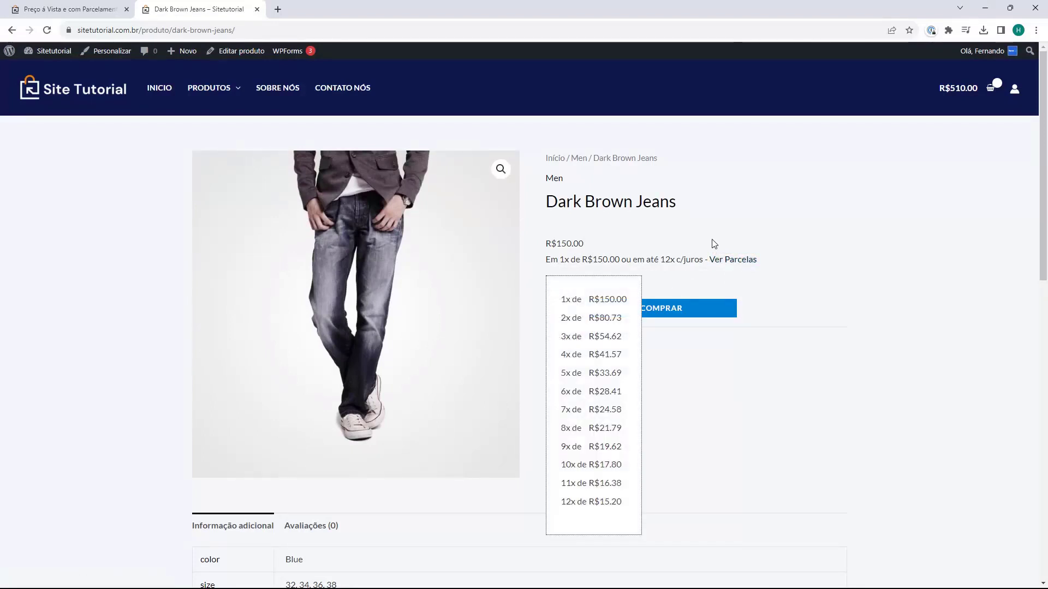